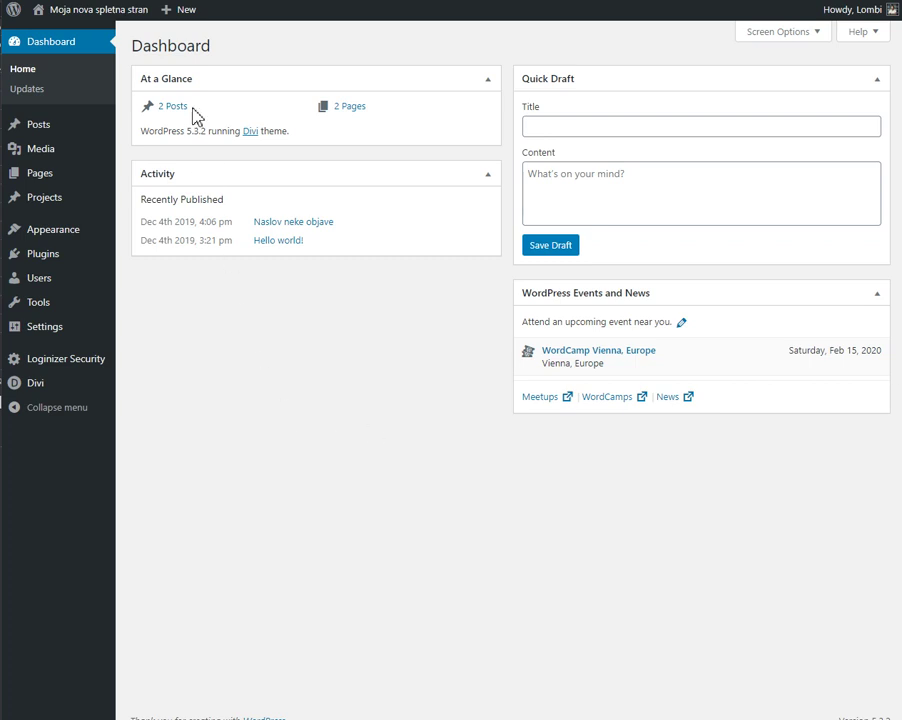
Create a new page and start building it from scratch with the Divi Builder.
{"action": "mouse_move", "coordinate": [181, 12]}
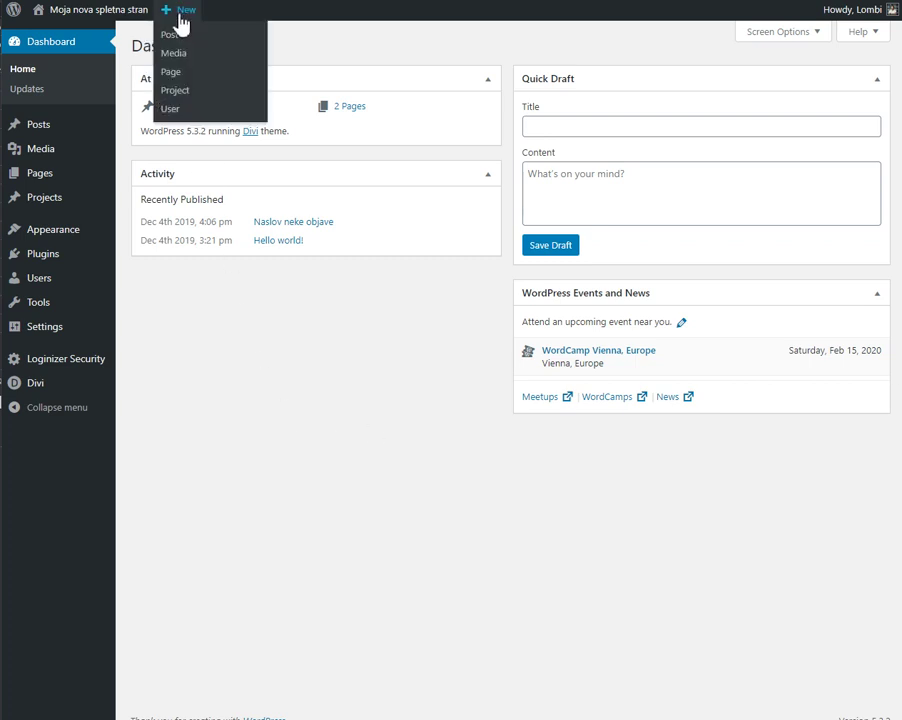
{"action": "left_click", "coordinate": [185, 76]}
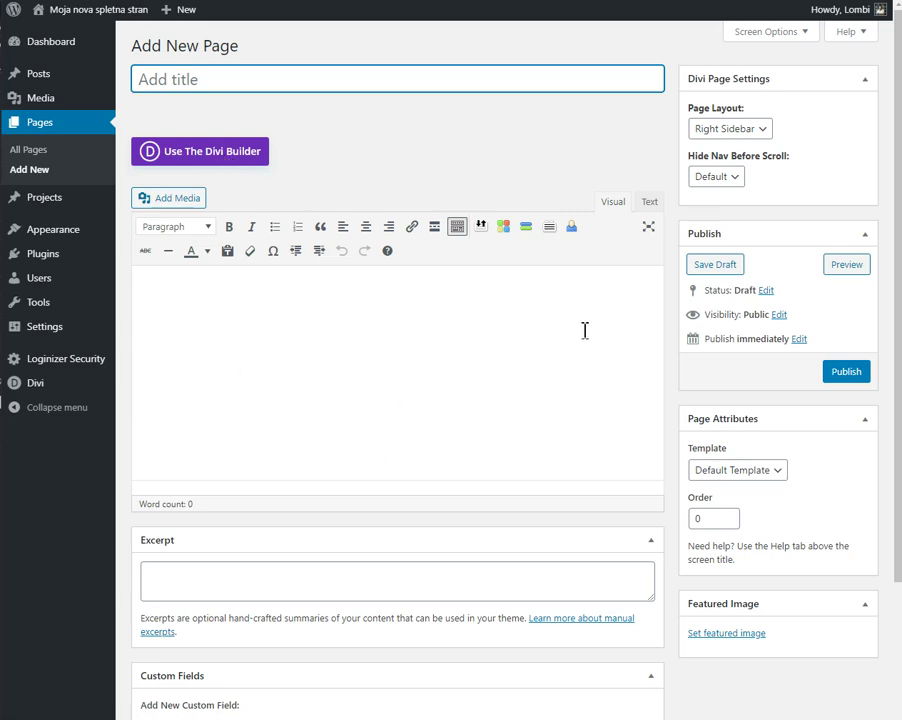
{"action": "left_click", "coordinate": [221, 160]}
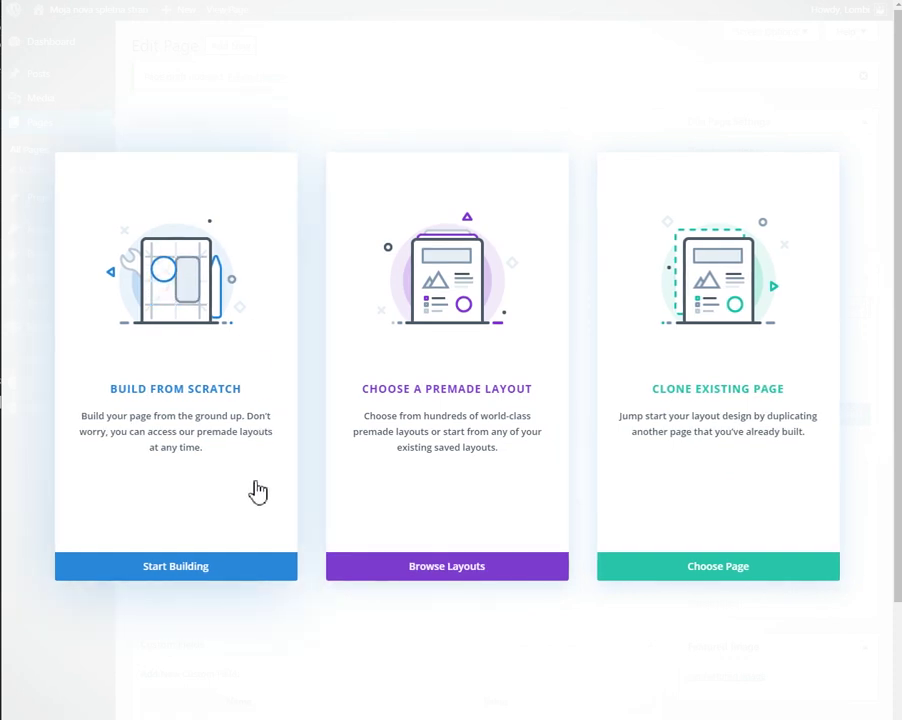
{"action": "left_click", "coordinate": [195, 578]}
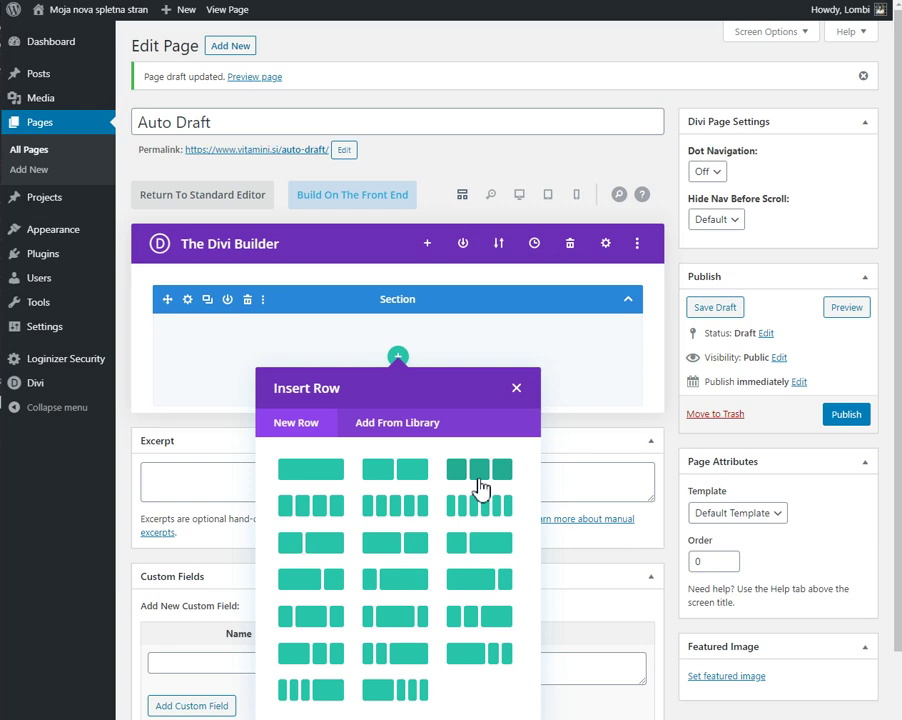
Insert a single-column row in the section and add a Text module to it with the default settings.
{"action": "left_click", "coordinate": [320, 472]}
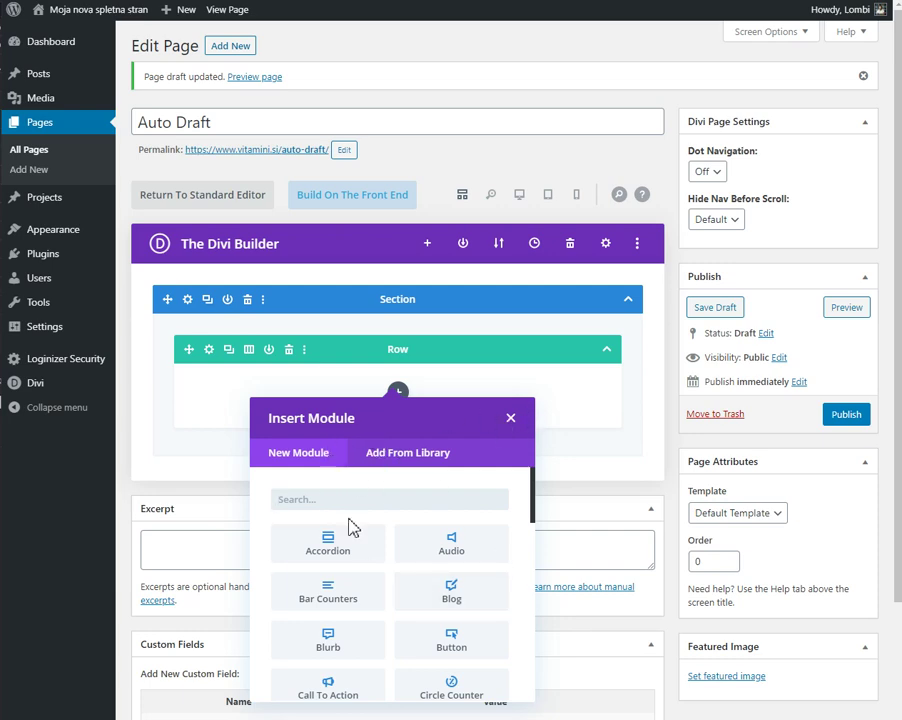
{"action": "left_click", "coordinate": [511, 420]}
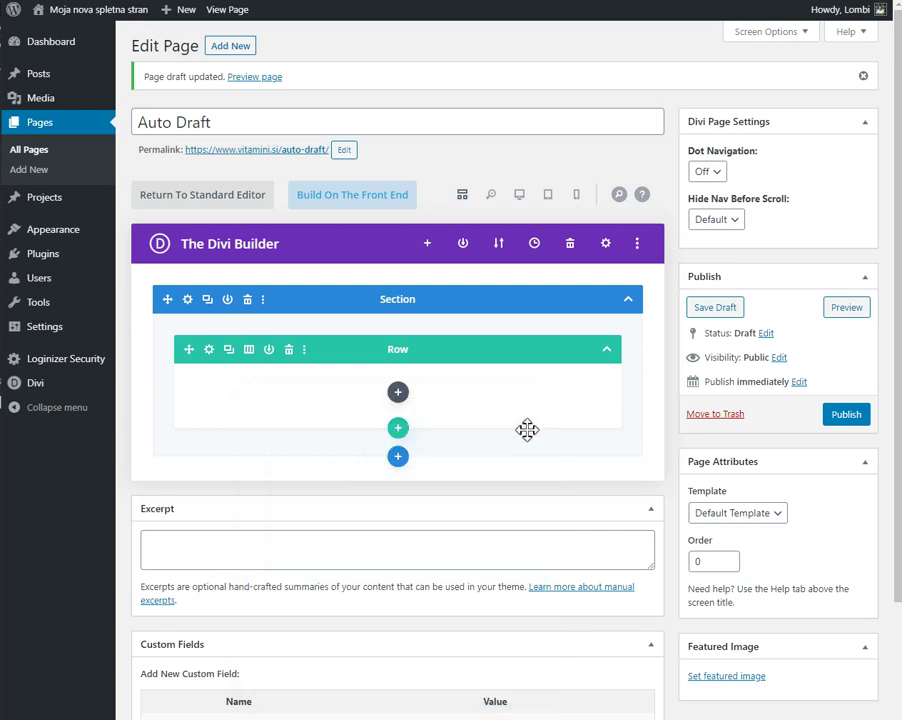
{"action": "left_click", "coordinate": [398, 392]}
{"action": "scroll", "coordinate": [423, 656], "scroll_direction": "down", "scroll_amount": 5}
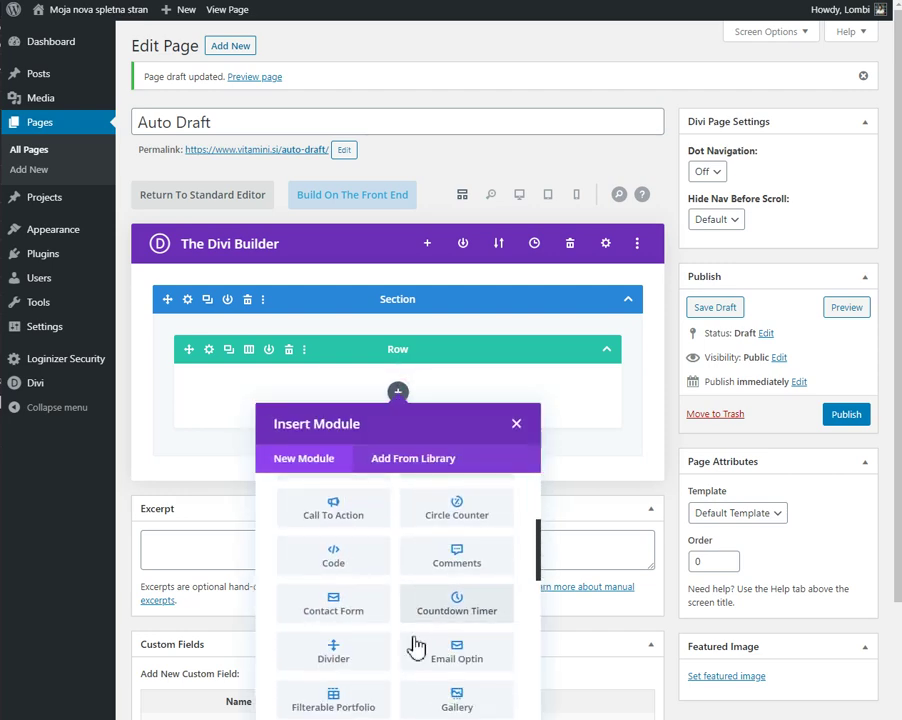
{"action": "scroll", "coordinate": [376, 580], "scroll_direction": "down", "scroll_amount": 6}
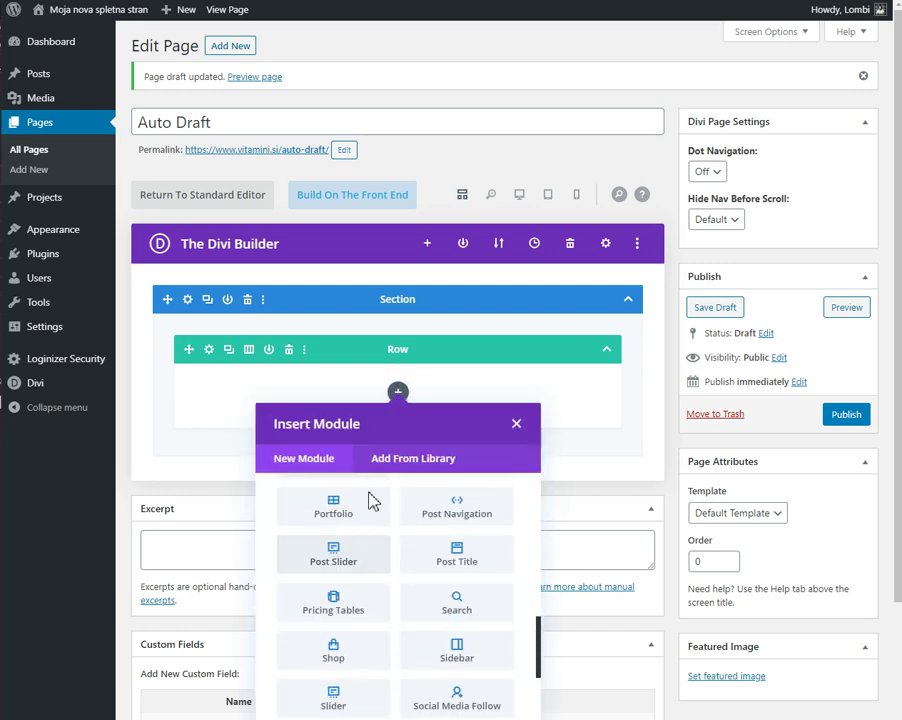
{"action": "scroll", "coordinate": [362, 585], "scroll_direction": "up", "scroll_amount": 10}
{"action": "left_click", "coordinate": [376, 504]}
{"action": "type", "text": "tes"}
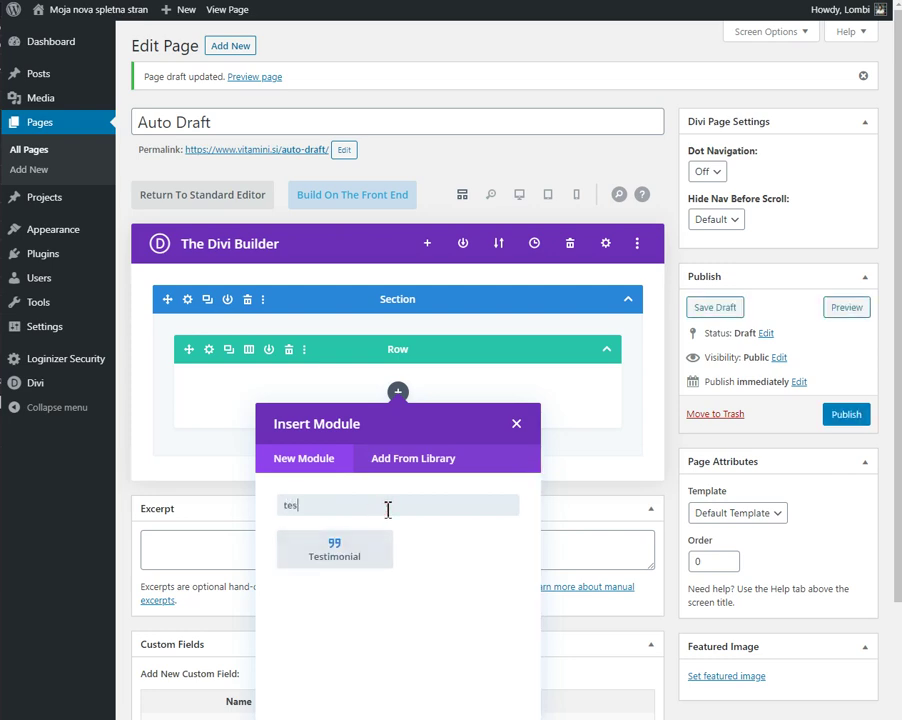
{"action": "key", "text": "BackSpace"}
{"action": "type", "text": "x"}
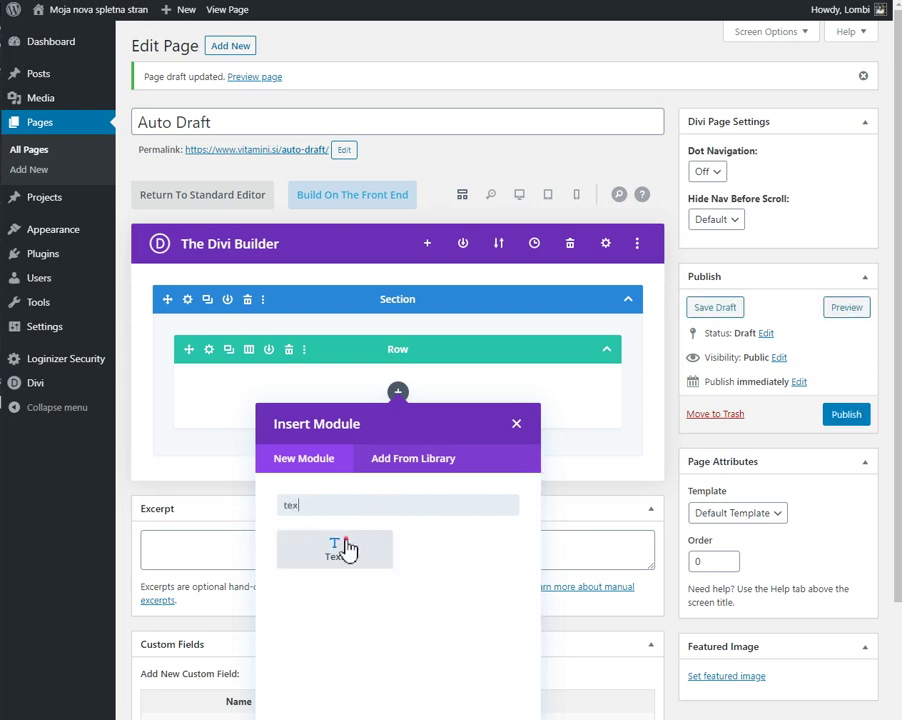
{"action": "left_click", "coordinate": [344, 544]}
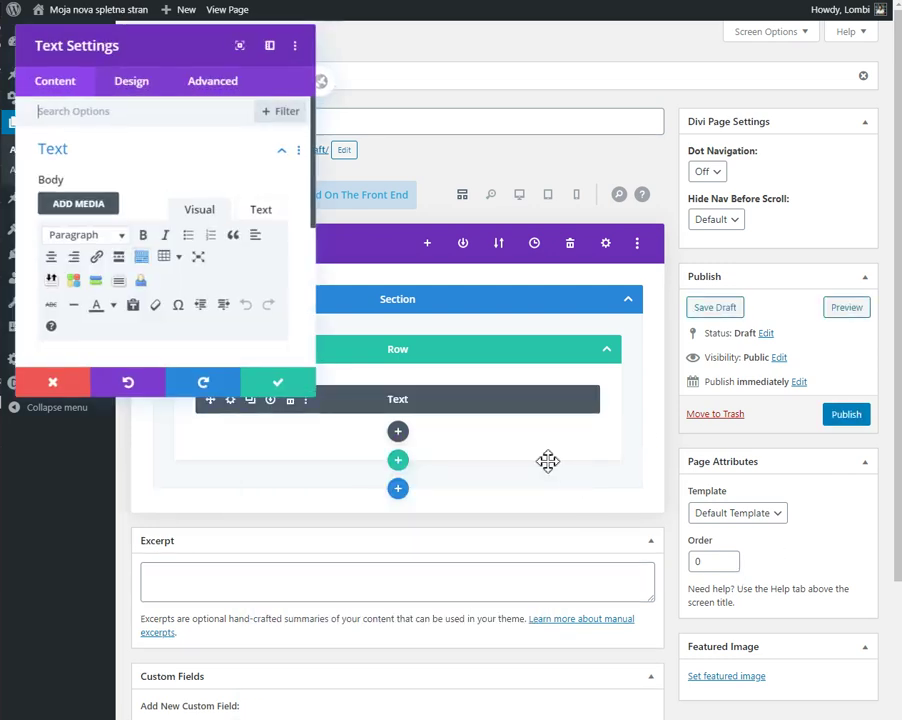
{"action": "left_click", "coordinate": [265, 373]}
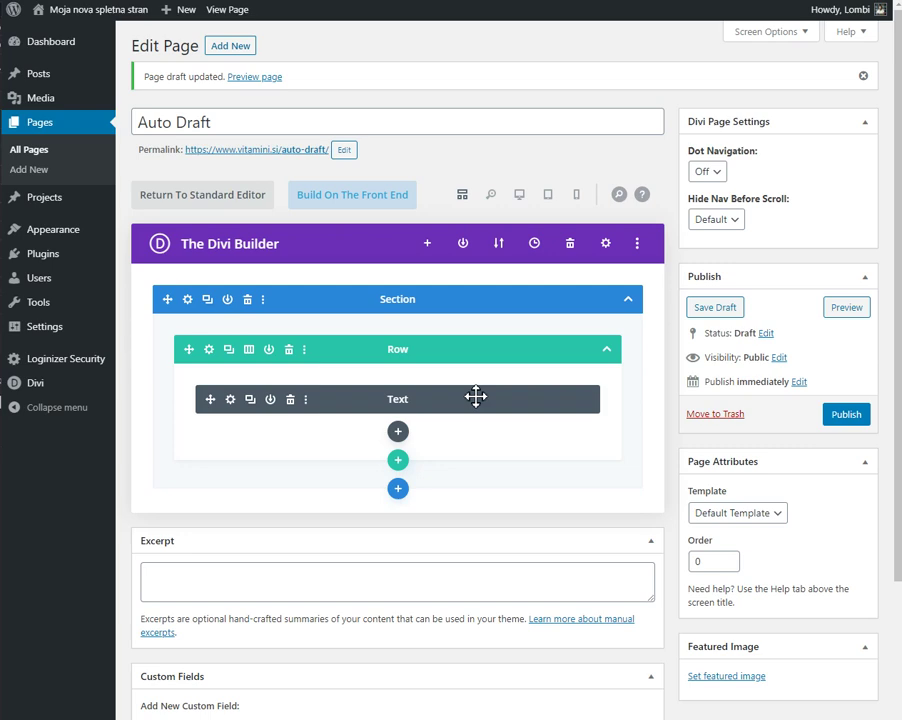
Change the row's column structure to two equal columns.
{"action": "scroll", "coordinate": [500, 392], "scroll_direction": "down", "scroll_amount": 2}
{"action": "scroll", "coordinate": [502, 394], "scroll_direction": "up", "scroll_amount": 2}
{"action": "scroll", "coordinate": [822, 306], "scroll_direction": "down", "scroll_amount": 3}
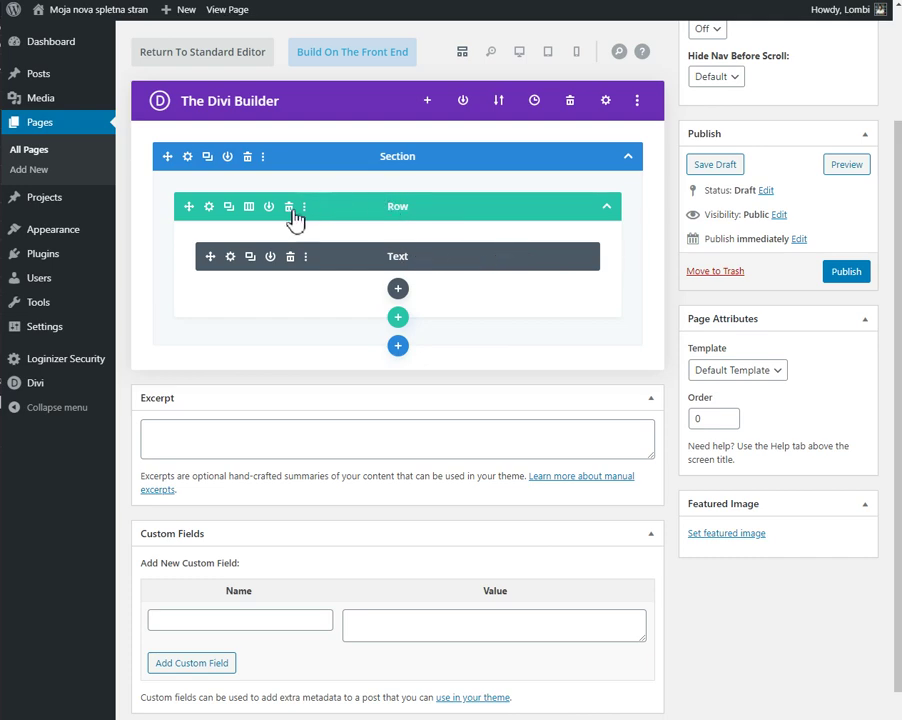
{"action": "left_click", "coordinate": [249, 208]}
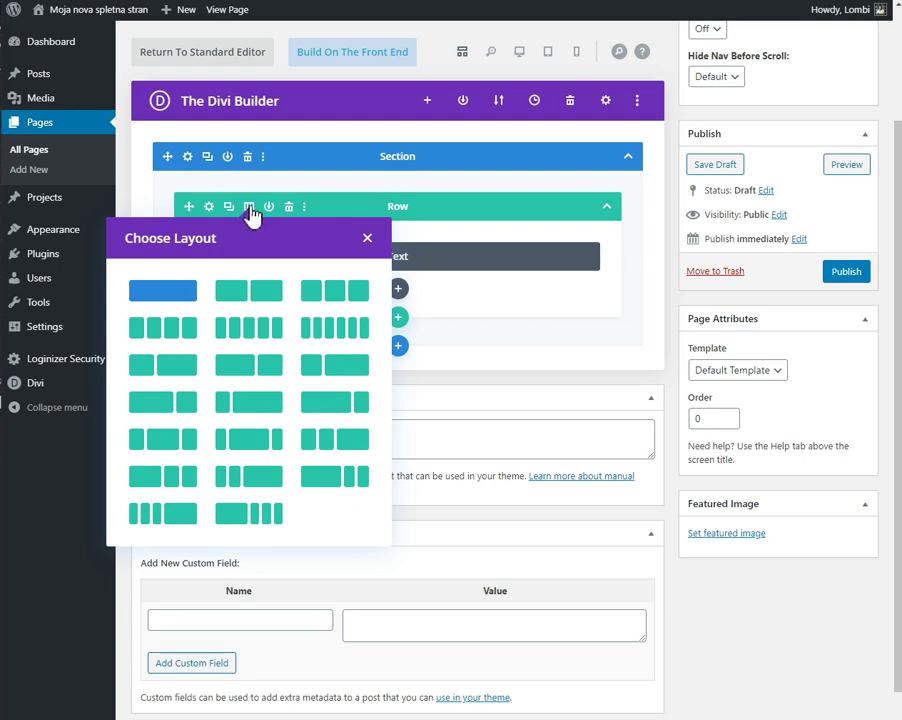
{"action": "left_click", "coordinate": [457, 278]}
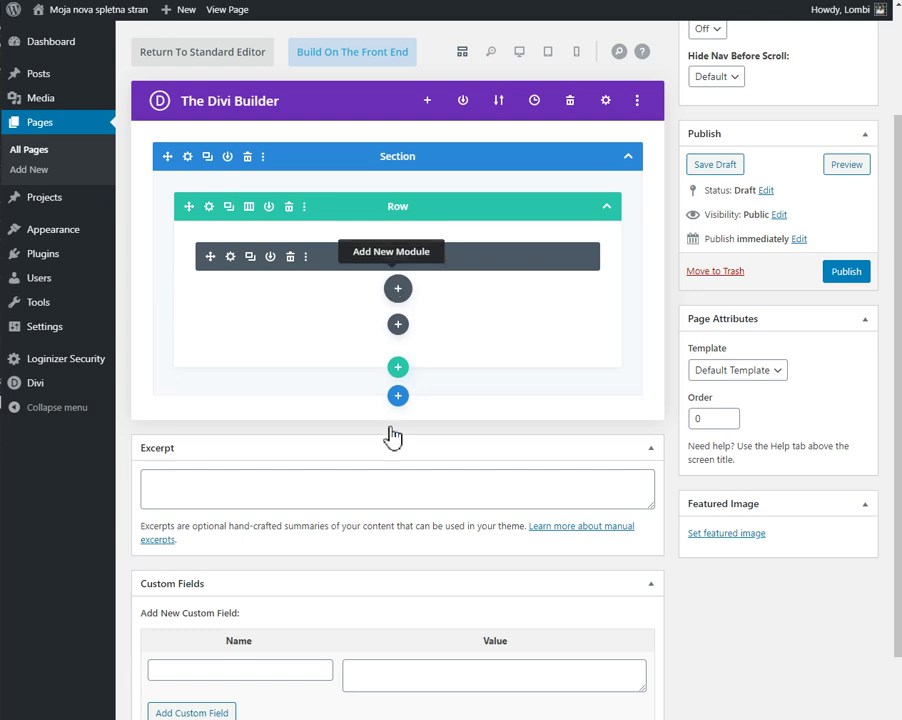
{"action": "left_click", "coordinate": [249, 207]}
{"action": "left_click", "coordinate": [243, 291]}
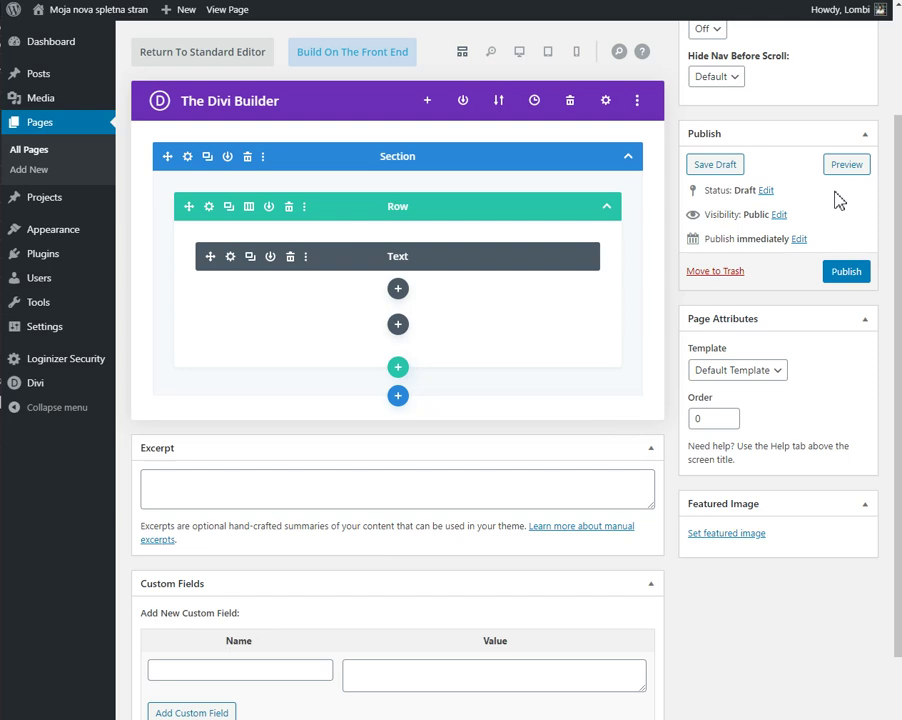
{"action": "key", "text": "ctrl+minus"}
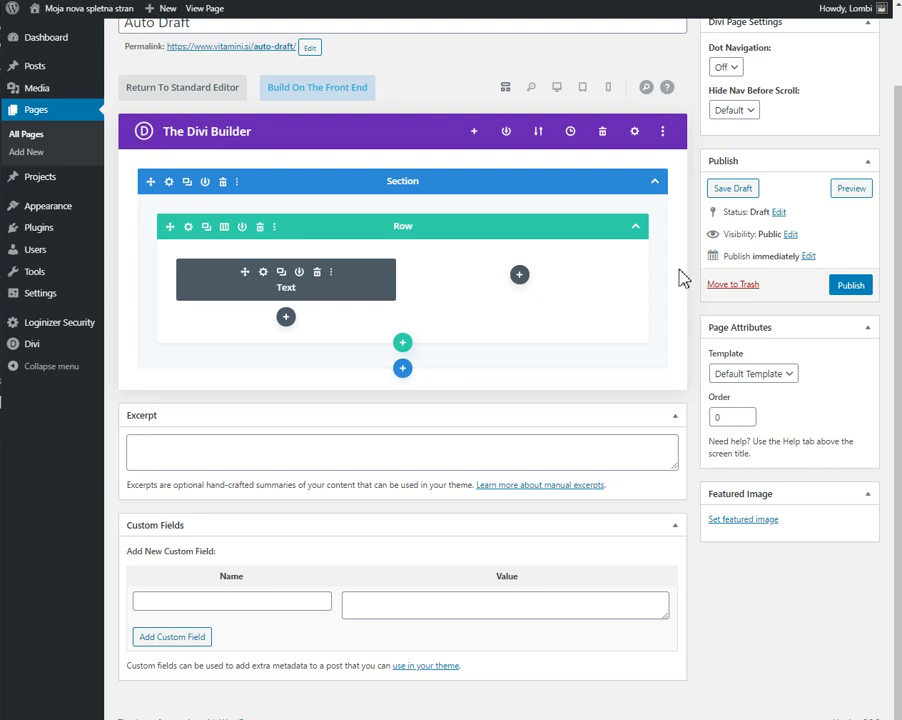
{"action": "left_click", "coordinate": [224, 227]}
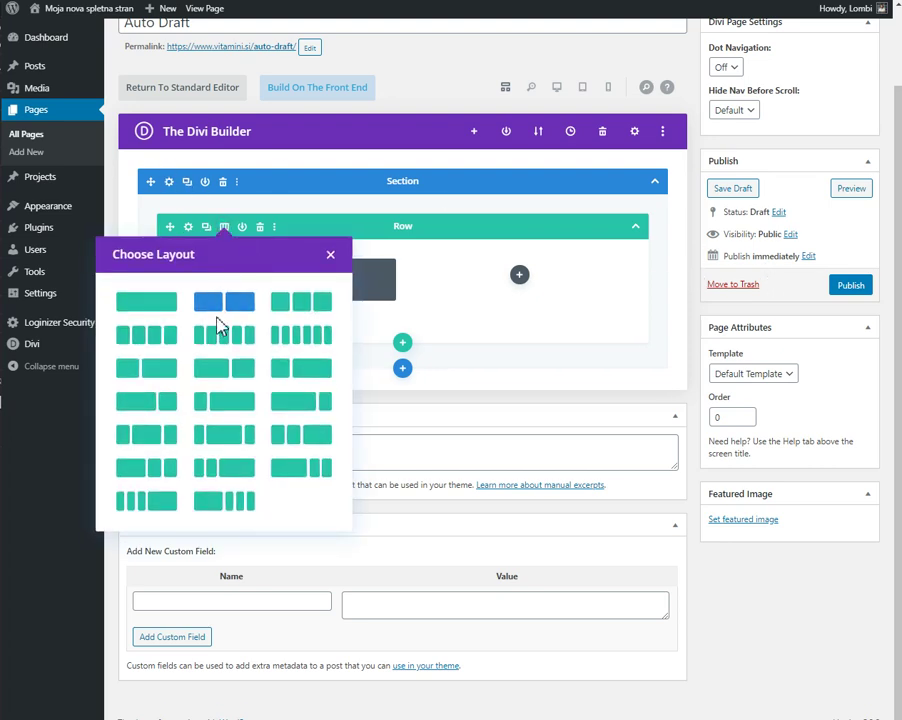
{"action": "left_click", "coordinate": [330, 255]}
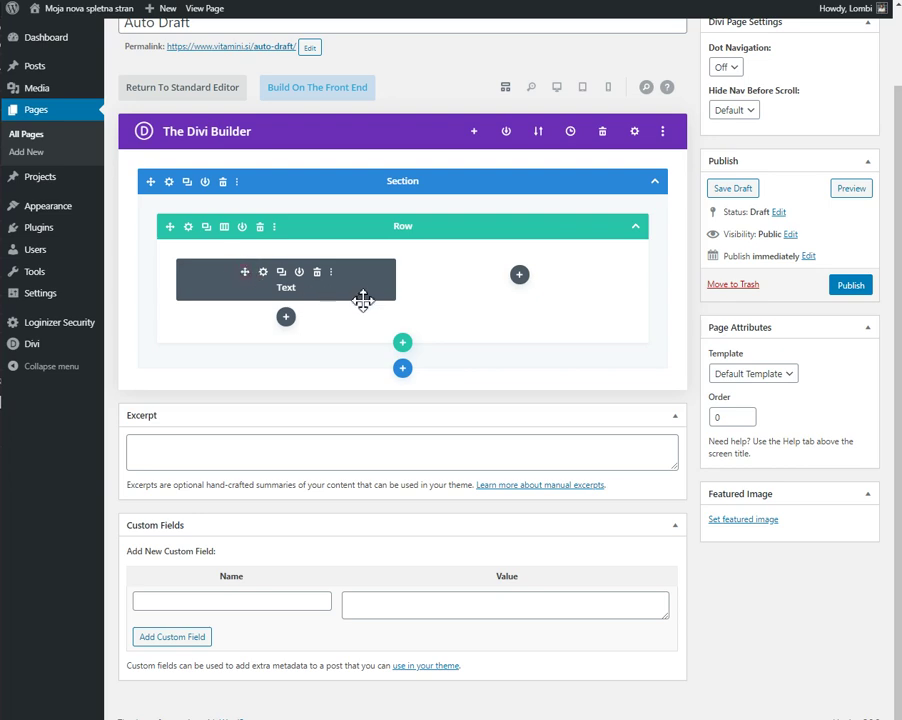
Move the Text module into the row's second column and back into the first one.
{"action": "left_click_drag", "start_coordinate": [494, 300], "coordinate": [524, 352]}
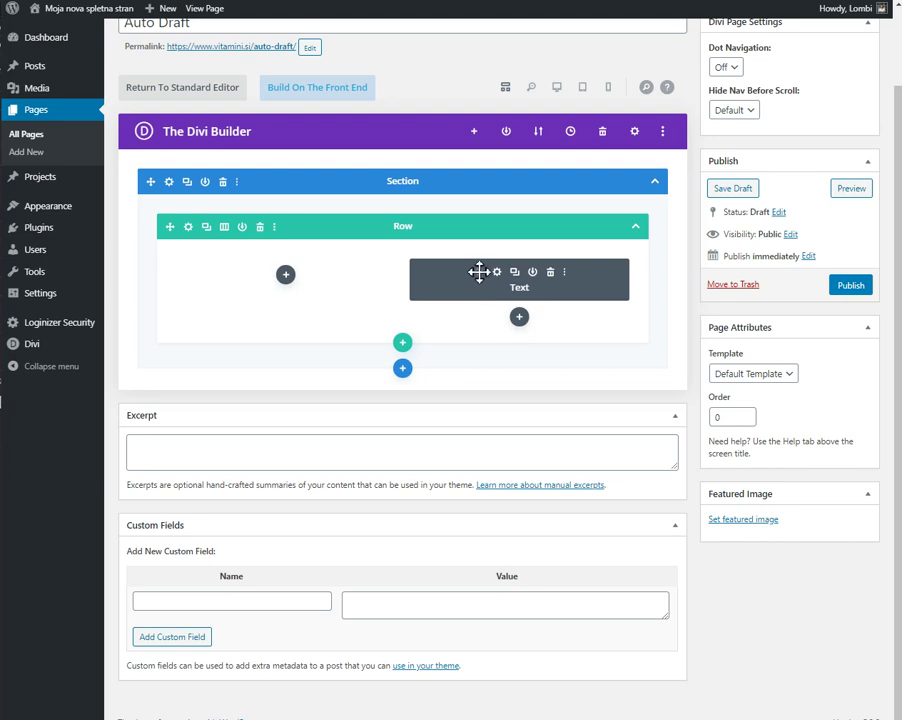
{"action": "left_click_drag", "start_coordinate": [329, 284], "coordinate": [342, 304]}
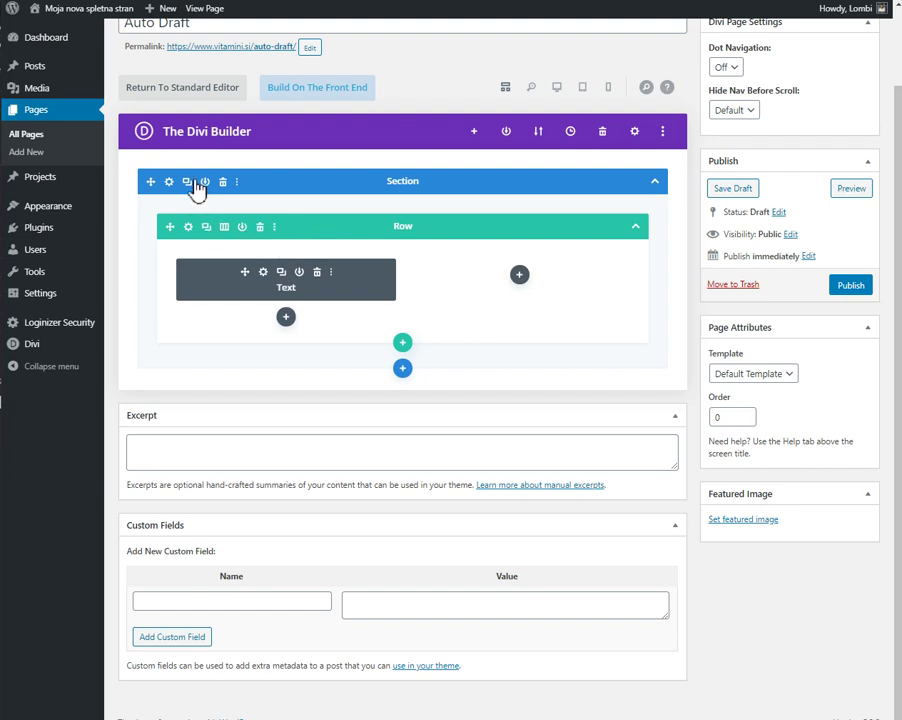
Duplicate the Text module and move the copy into the row's empty second column.
{"action": "left_click", "coordinate": [281, 272]}
{"action": "scroll", "coordinate": [284, 315], "scroll_direction": "down", "scroll_amount": 1}
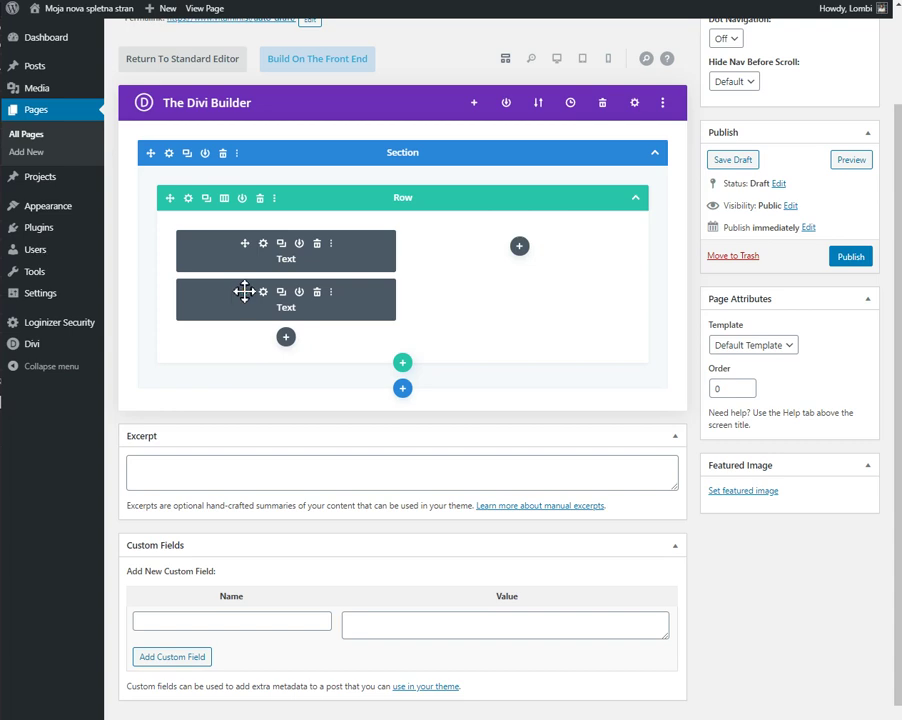
{"action": "left_click_drag", "start_coordinate": [438, 308], "coordinate": [533, 261]}
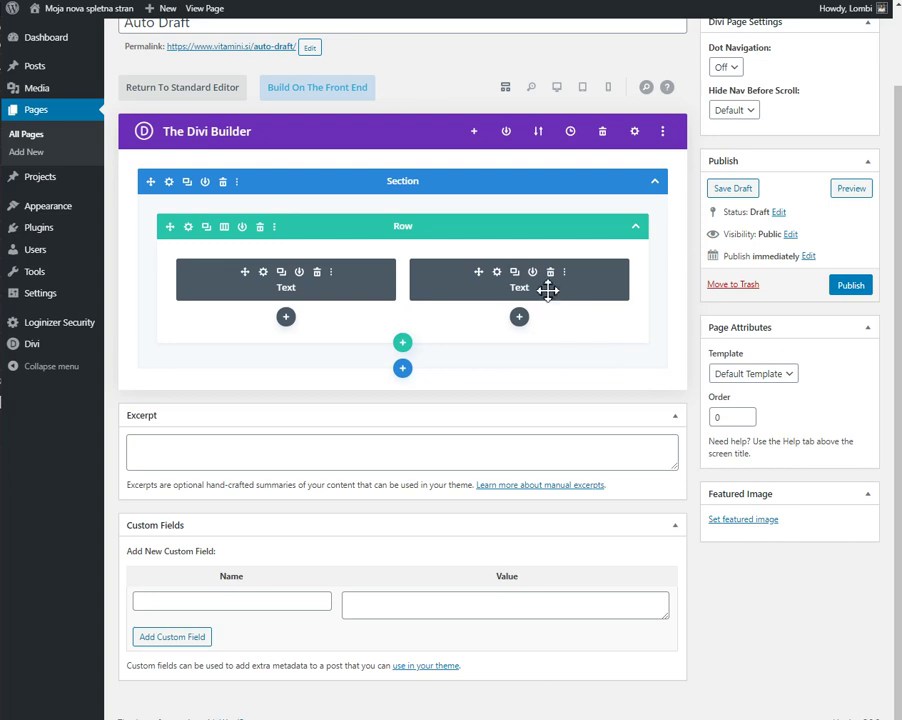
Preview the Blog, Contact and Home layouts of the premade Design Agency pack without loading any of them.
{"action": "left_click", "coordinate": [475, 137]}
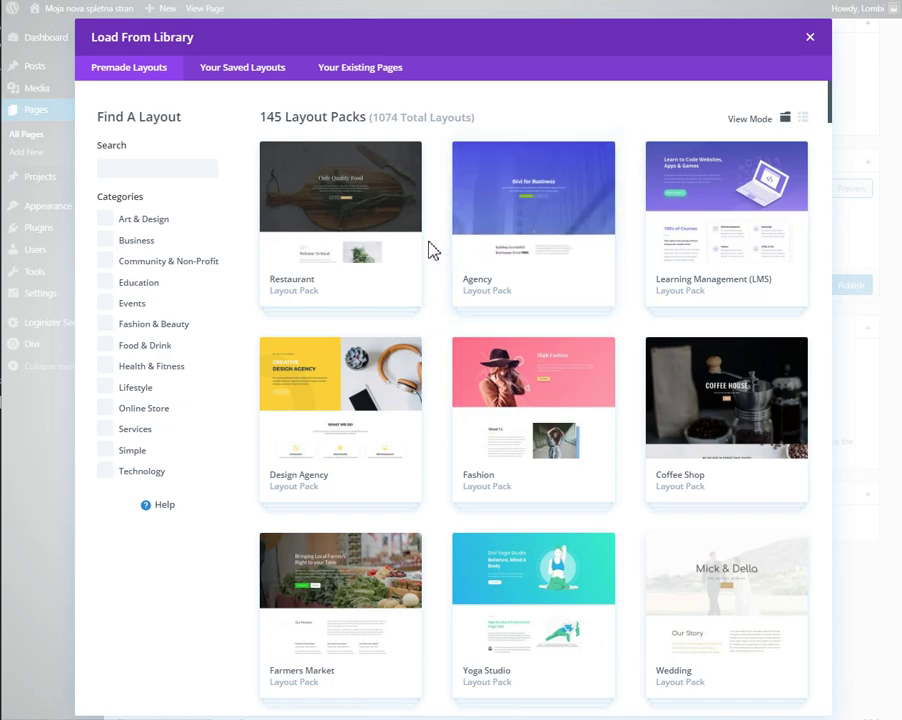
{"action": "left_click", "coordinate": [385, 410]}
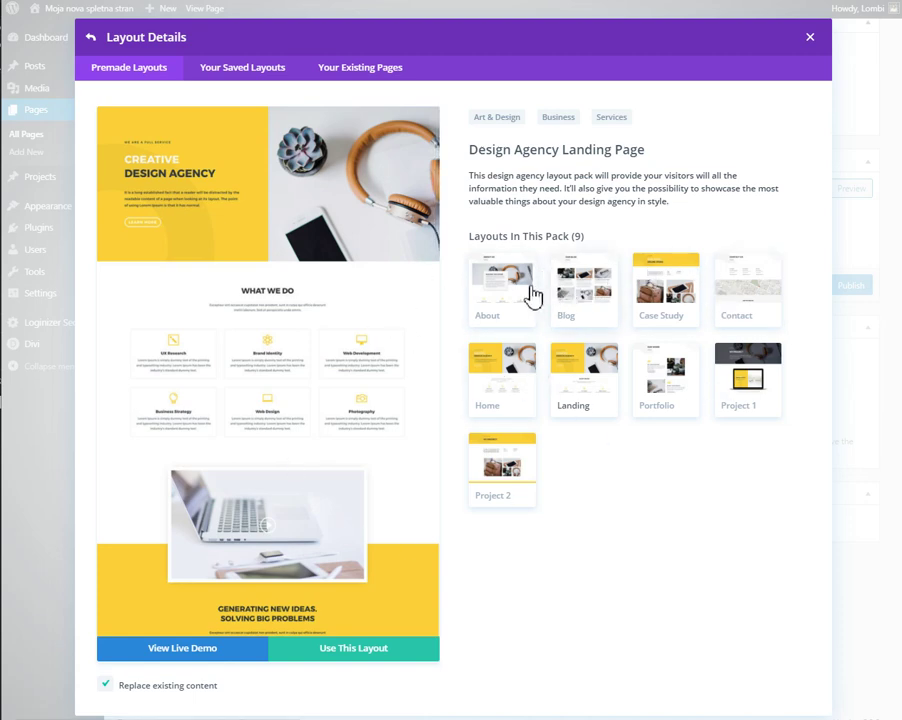
{"action": "left_click", "coordinate": [597, 300]}
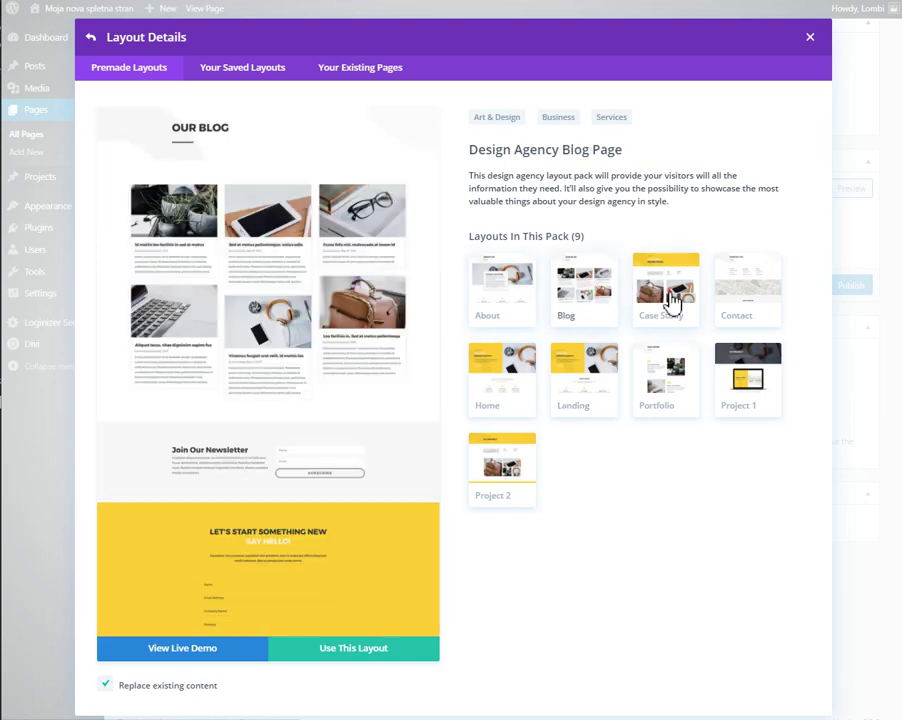
{"action": "left_click", "coordinate": [722, 296]}
{"action": "left_click", "coordinate": [495, 368]}
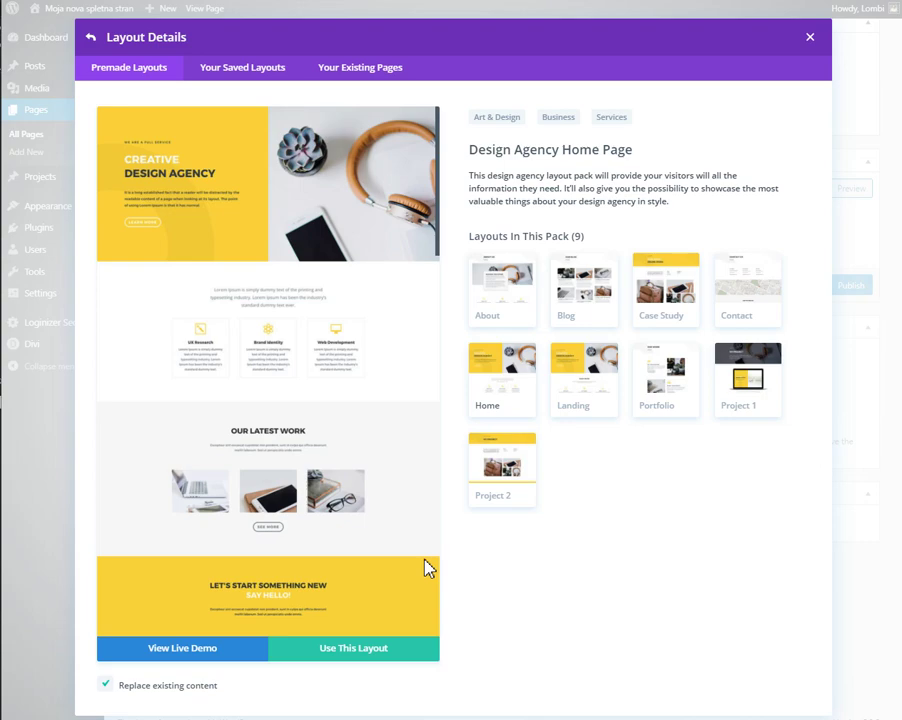
{"action": "left_click", "coordinate": [807, 40]}
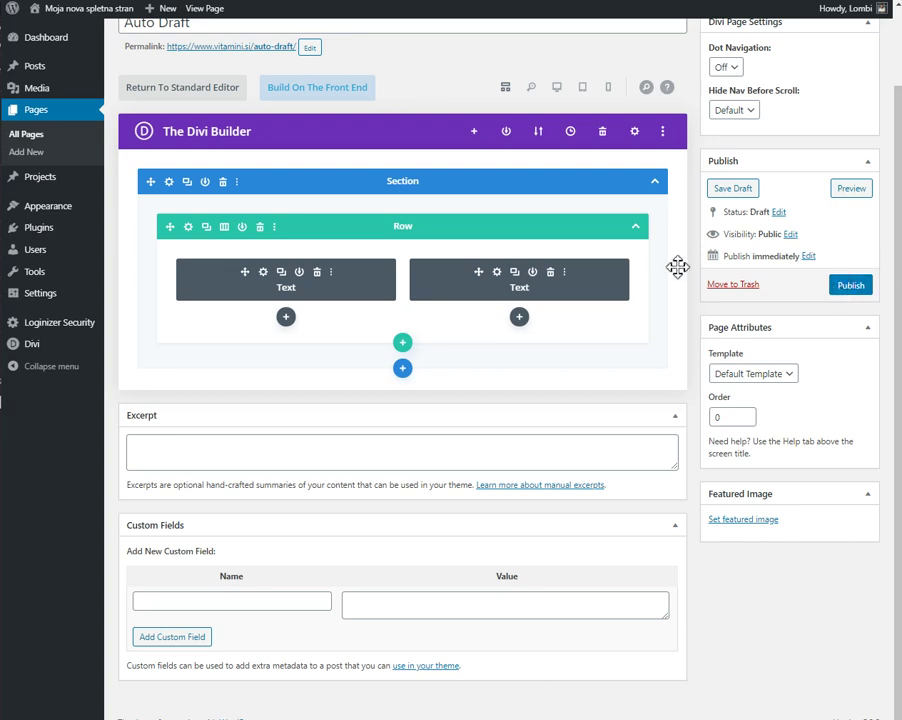
Show the page's editing history and enlarge its window over the builder to list all recorded states.
{"action": "left_click", "coordinate": [535, 135]}
{"action": "left_click", "coordinate": [642, 176]}
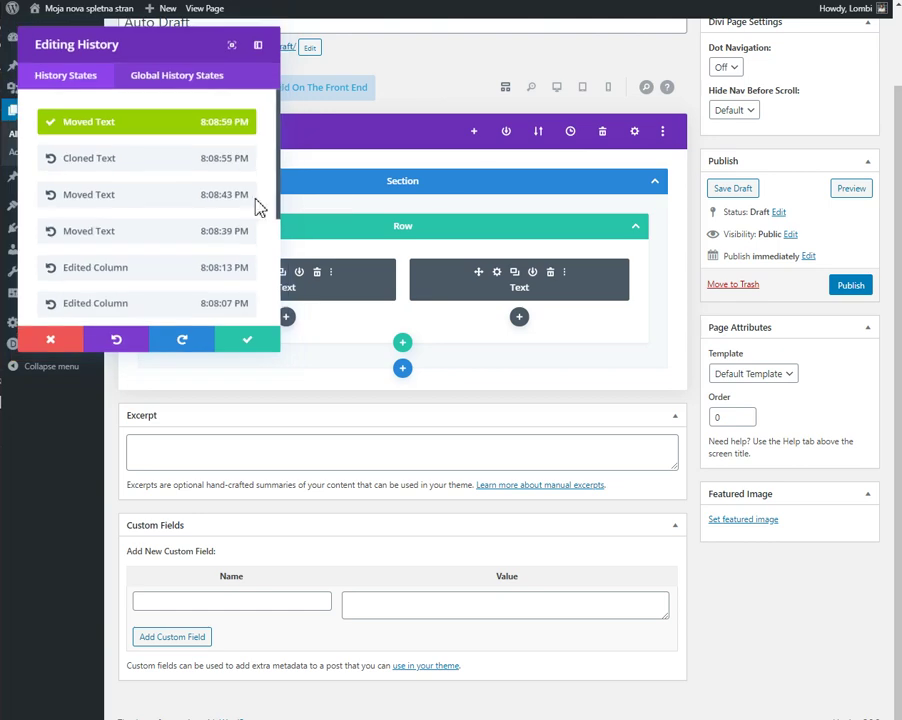
{"action": "left_click_drag", "start_coordinate": [157, 44], "coordinate": [495, 121]}
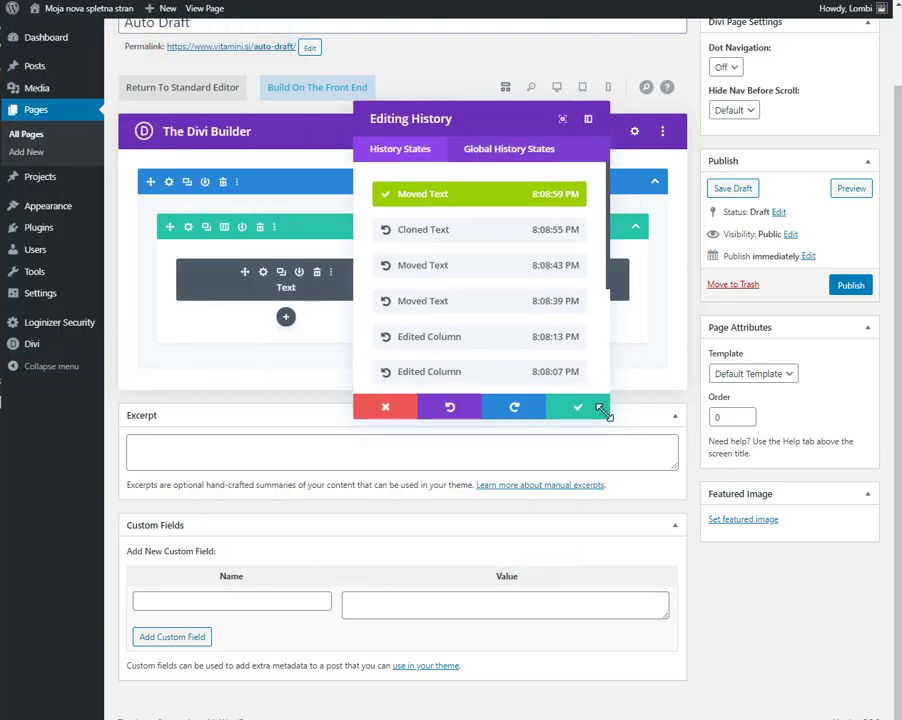
{"action": "left_click_drag", "start_coordinate": [608, 419], "coordinate": [700, 660]}
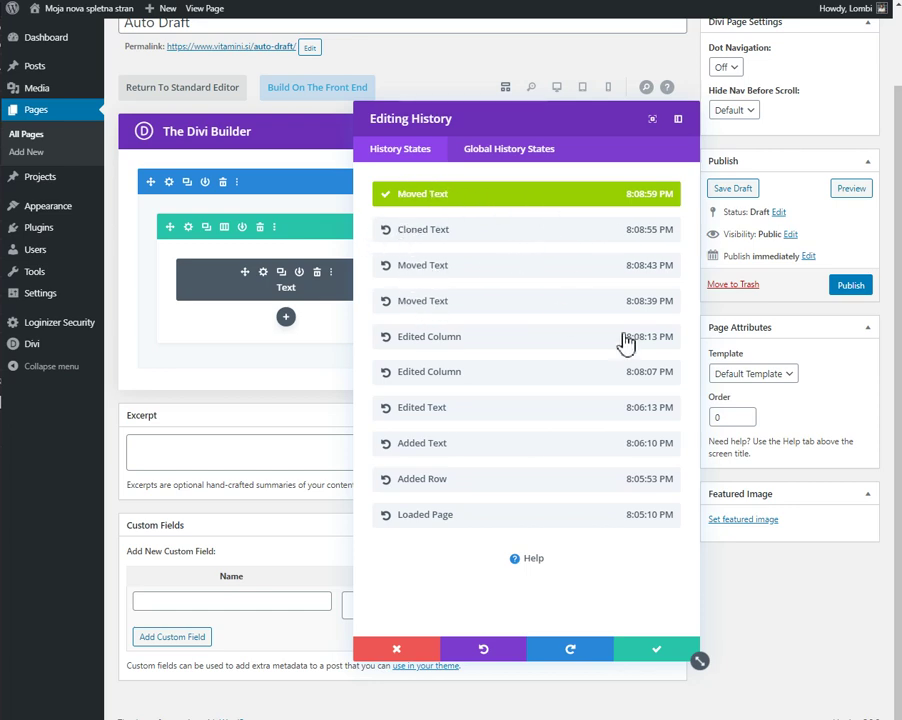
Roll the page back to the Cloned Text and earlier Moved Text states, restore the latest state, and leave the history.
{"action": "left_click", "coordinate": [492, 234]}
{"action": "left_click", "coordinate": [500, 266]}
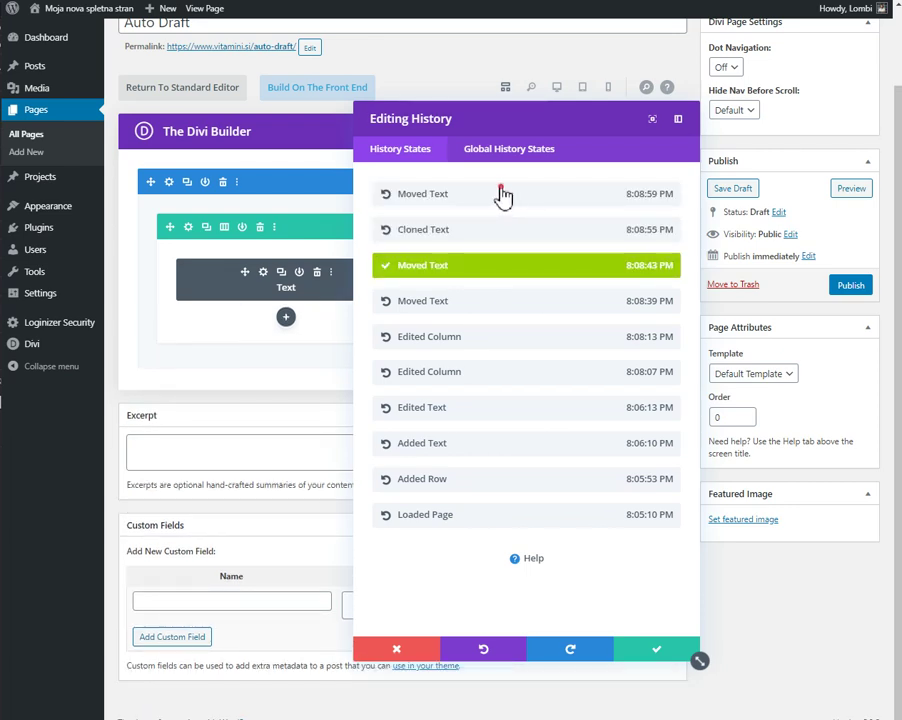
{"action": "left_click", "coordinate": [503, 195]}
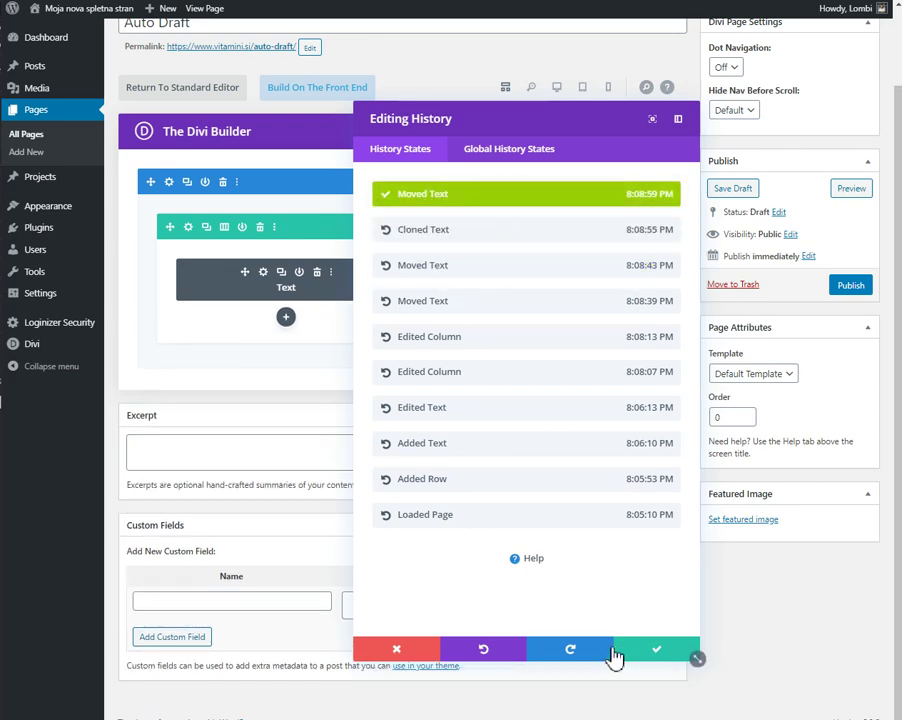
{"action": "left_click", "coordinate": [398, 650]}
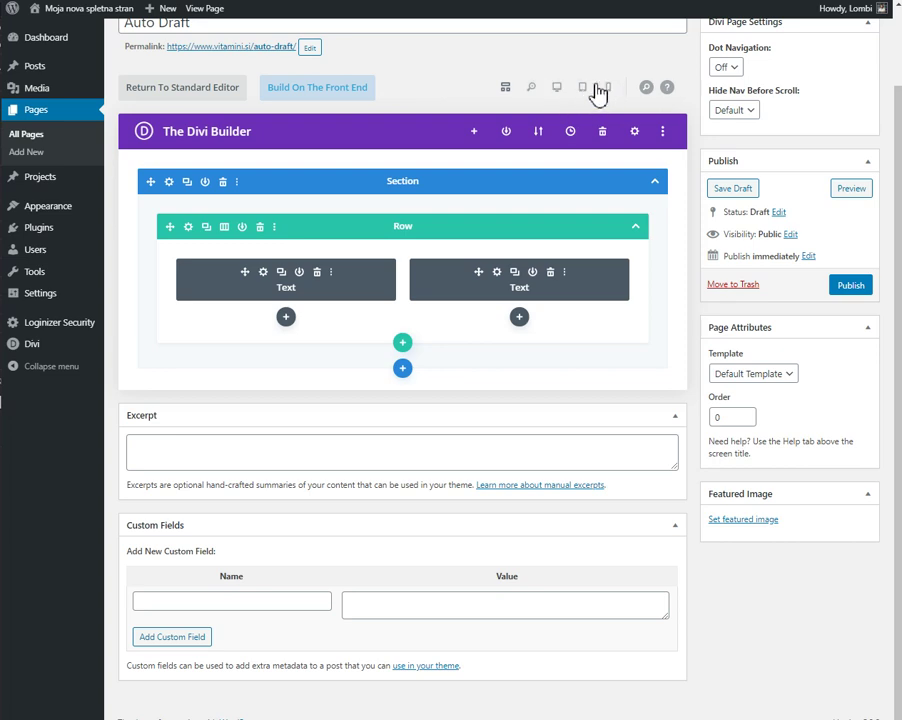
Switch the builder to the desktop view and bring up the Divi Builder Helper's video tutorials.
{"action": "left_click", "coordinate": [558, 88]}
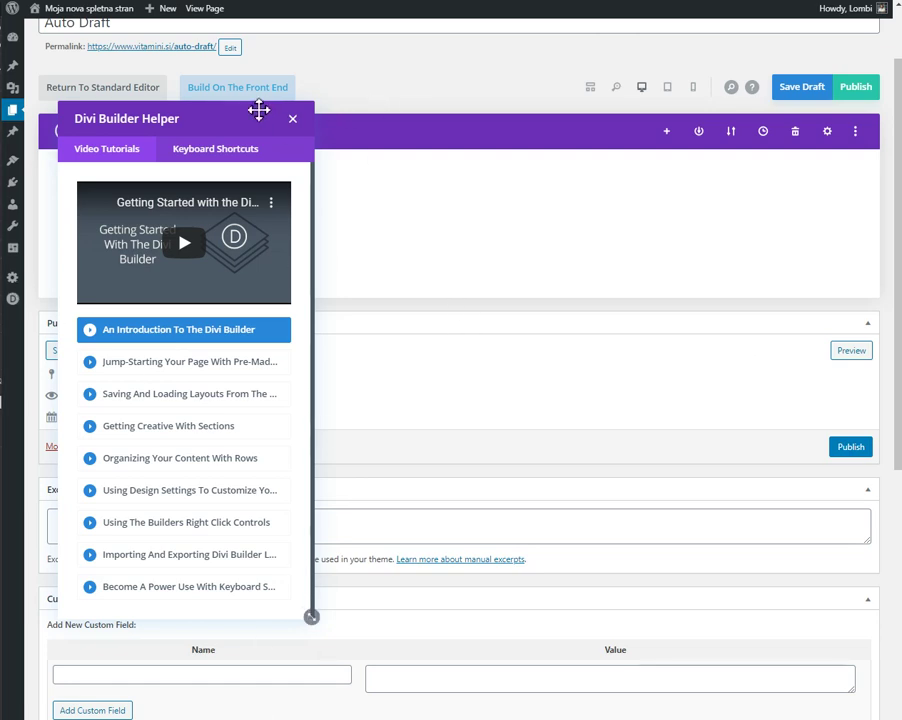
Leave the video tutorials and, in wireframe view, paste the copied Lorem ipsum paragraph into the first column's Text module and save it.
{"action": "left_click", "coordinate": [292, 119]}
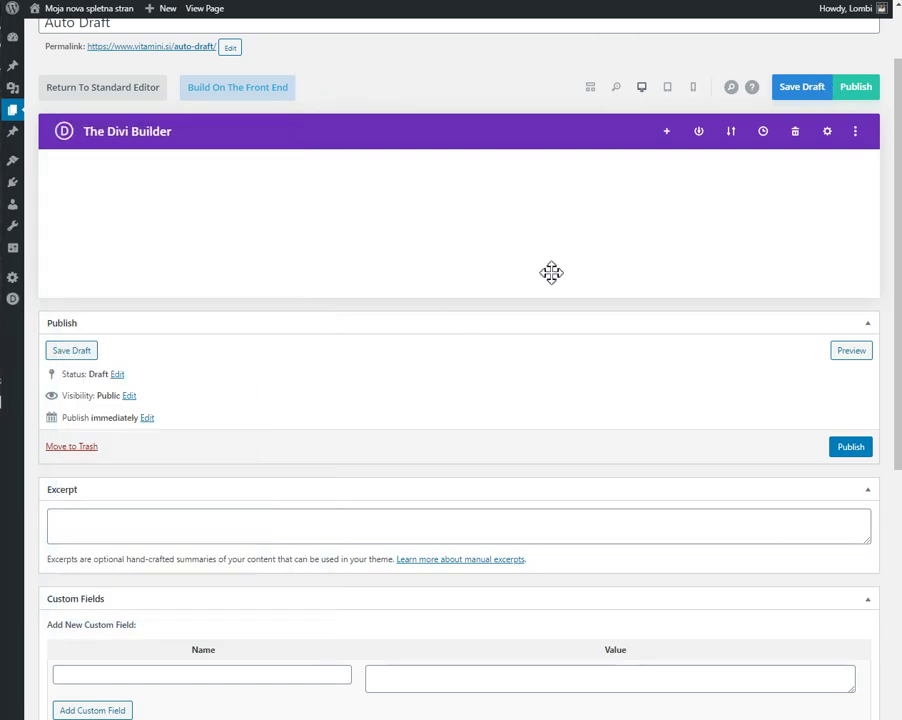
{"action": "left_click", "coordinate": [593, 88]}
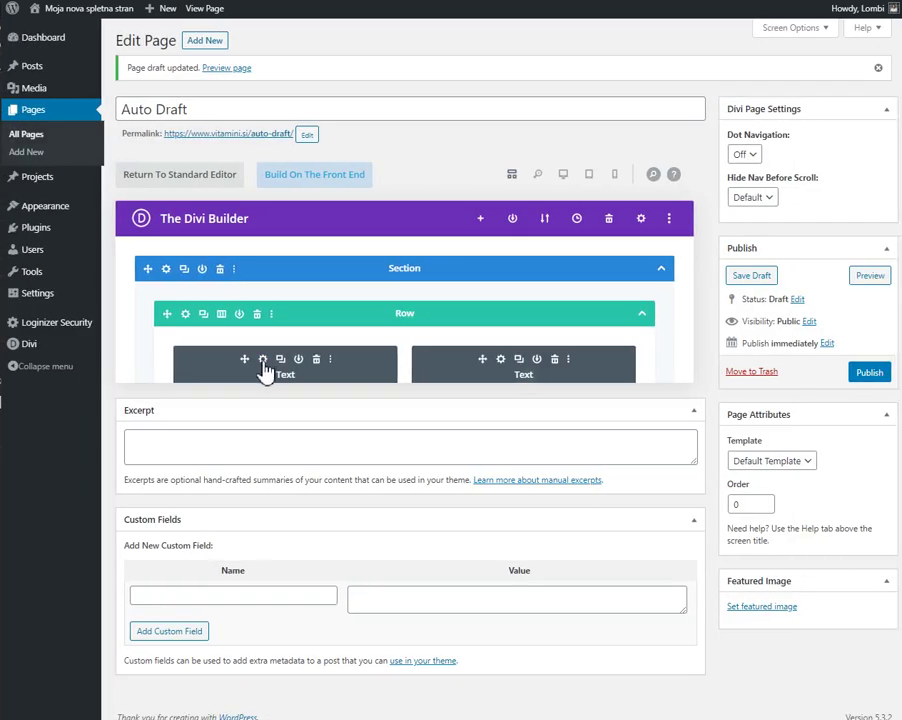
{"action": "left_click", "coordinate": [263, 359]}
{"action": "left_click", "coordinate": [522, 396]}
{"action": "key", "text": "ctrl+v"}
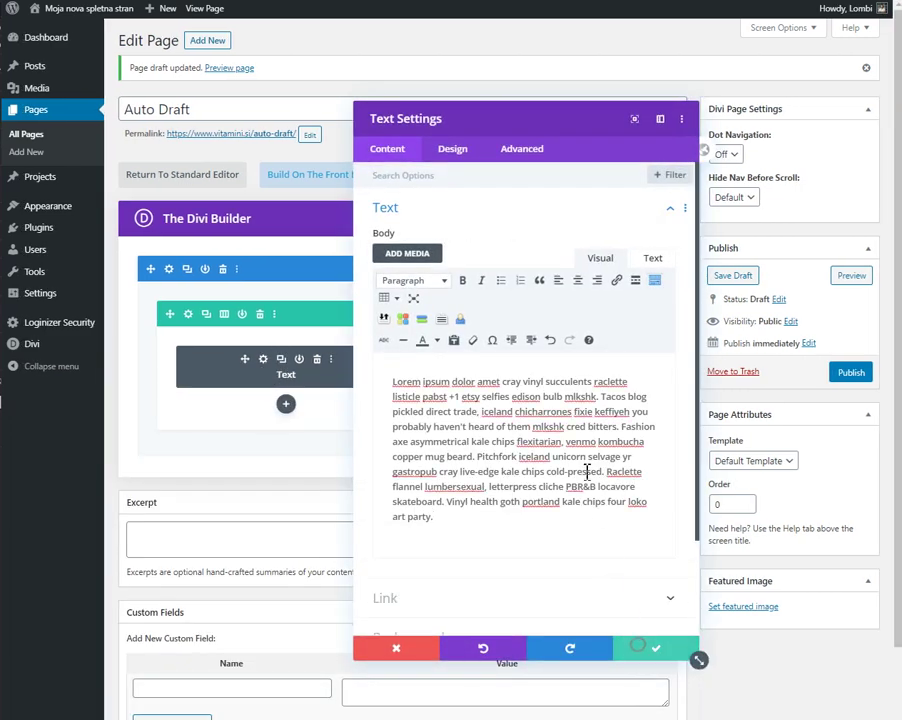
{"action": "left_click", "coordinate": [655, 648]}
Paste the same Lorem ipsum paragraph into the second column's Text module and save its settings.
{"action": "left_click", "coordinate": [497, 359]}
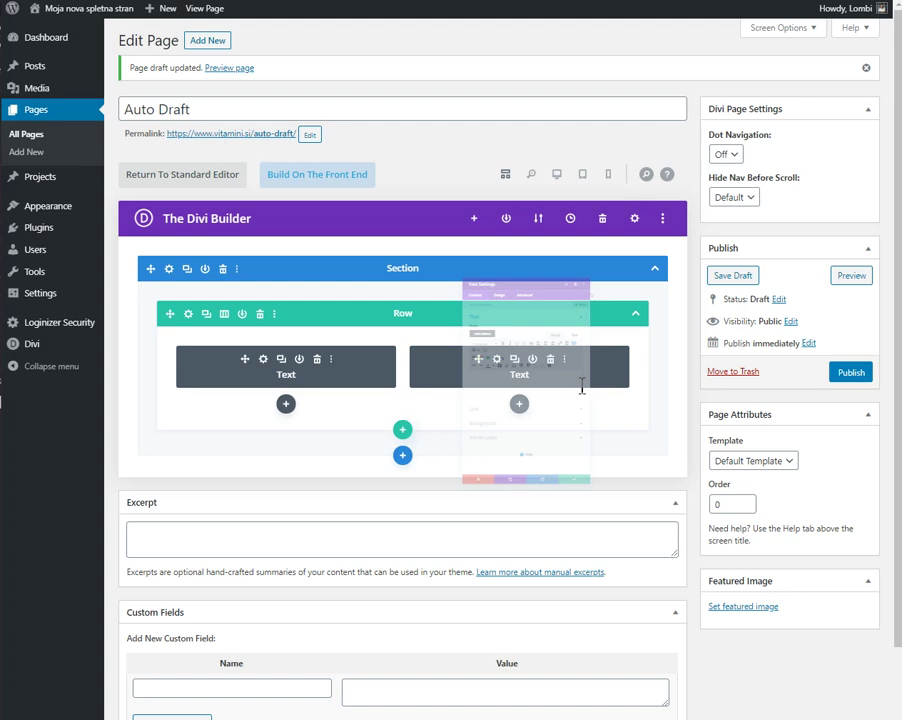
{"action": "left_click", "coordinate": [537, 385]}
{"action": "key", "text": "ctrl+v"}
{"action": "left_click", "coordinate": [655, 648]}
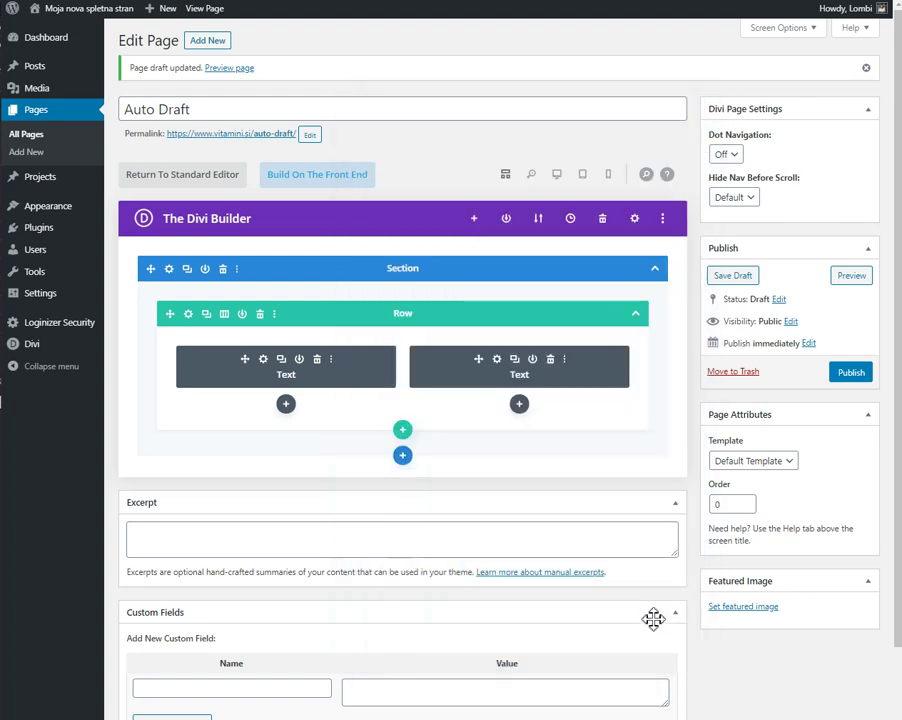
Preview the two text columns in desktop, tablet and phone views, examine the phone layout's full length, and switch to the zoomed-out view.
{"action": "left_click", "coordinate": [557, 175]}
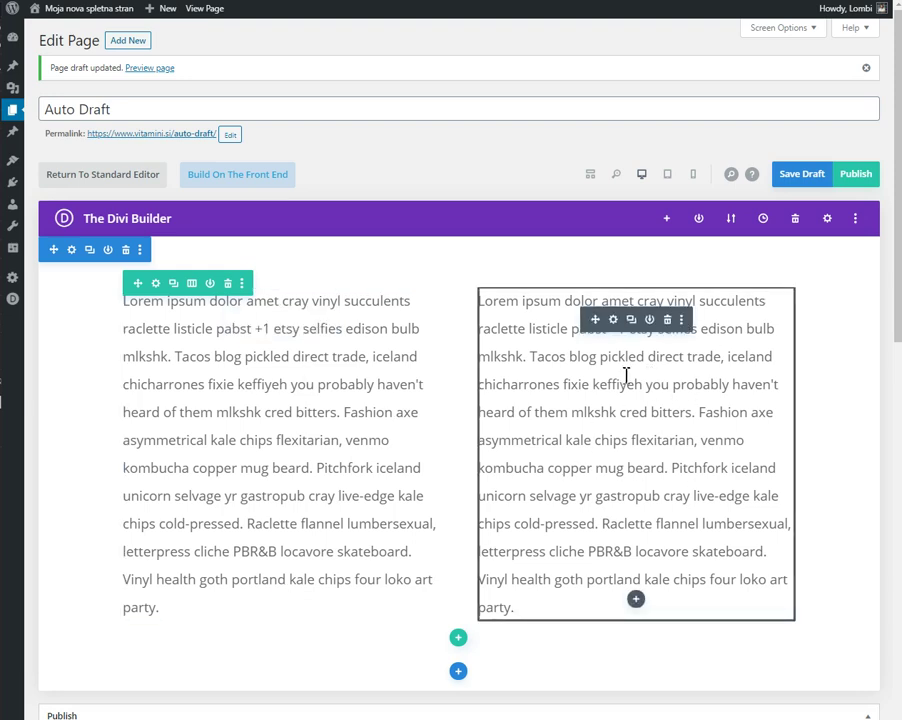
{"action": "left_click", "coordinate": [667, 176]}
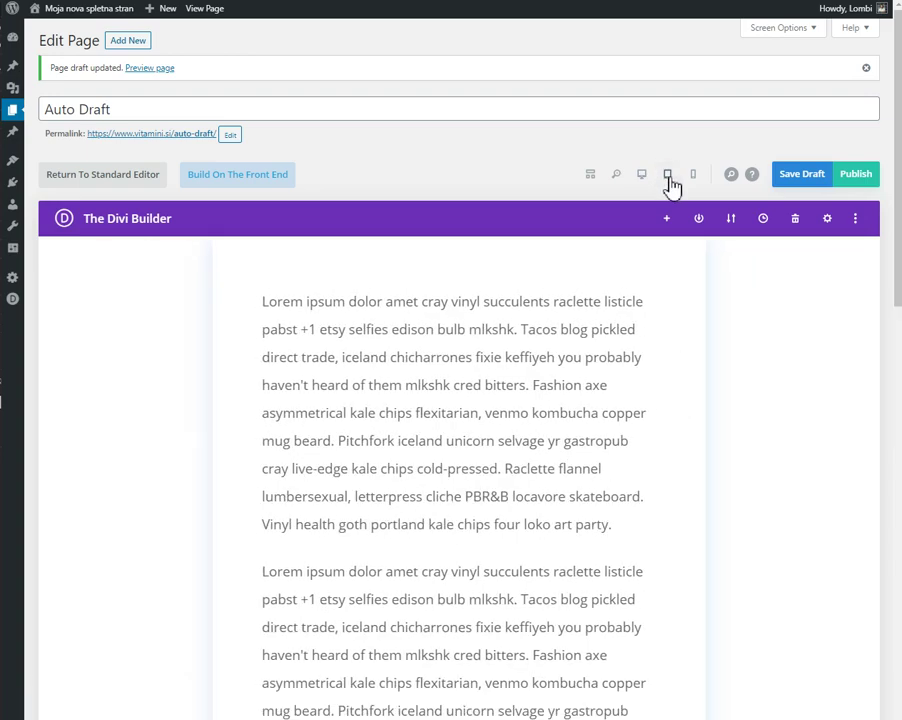
{"action": "left_click", "coordinate": [694, 179]}
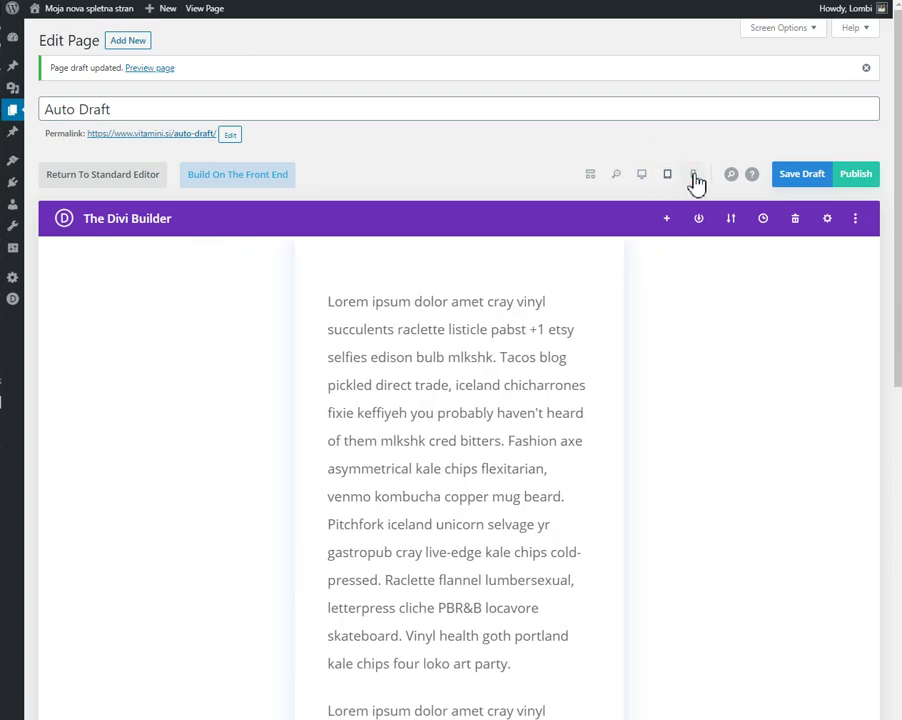
{"action": "scroll", "coordinate": [655, 455], "scroll_direction": "down", "scroll_amount": 3}
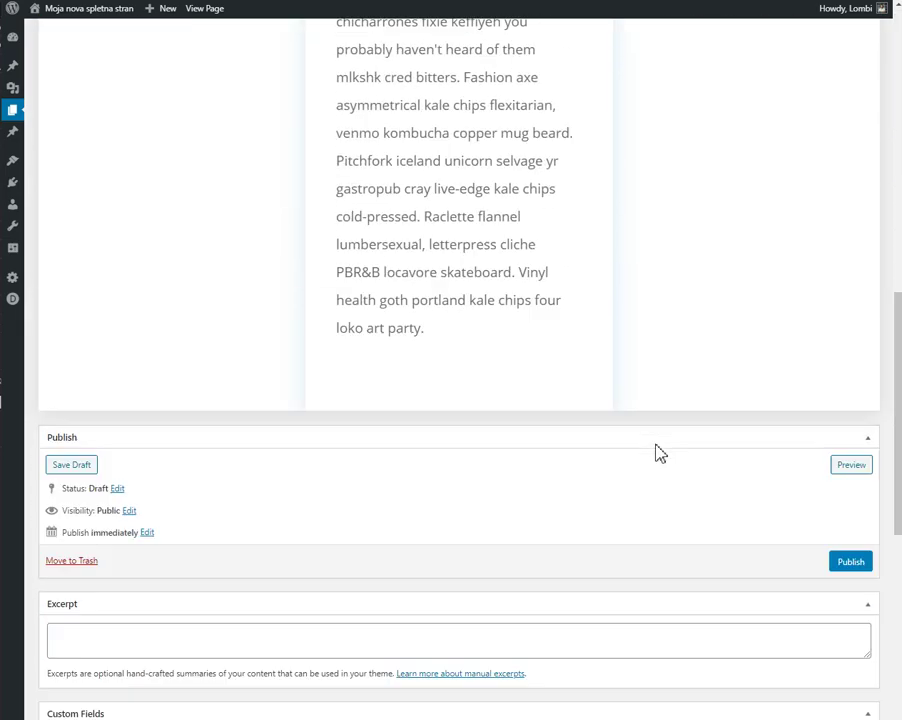
{"action": "mouse_move", "coordinate": [461, 289]}
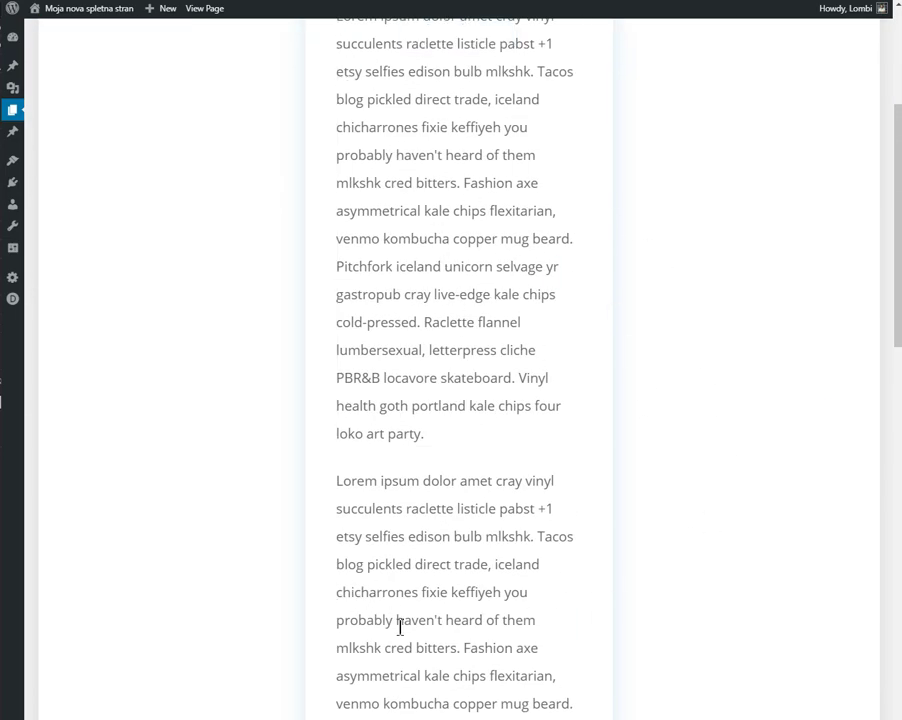
{"action": "mouse_move", "coordinate": [536, 592]}
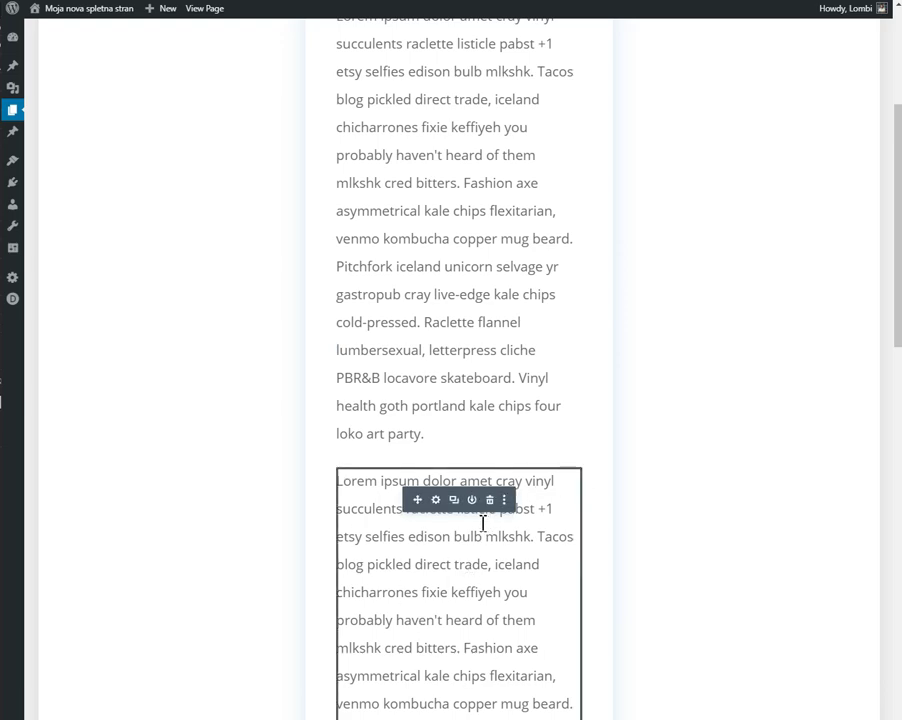
{"action": "scroll", "coordinate": [770, 325], "scroll_direction": "up", "scroll_amount": 3}
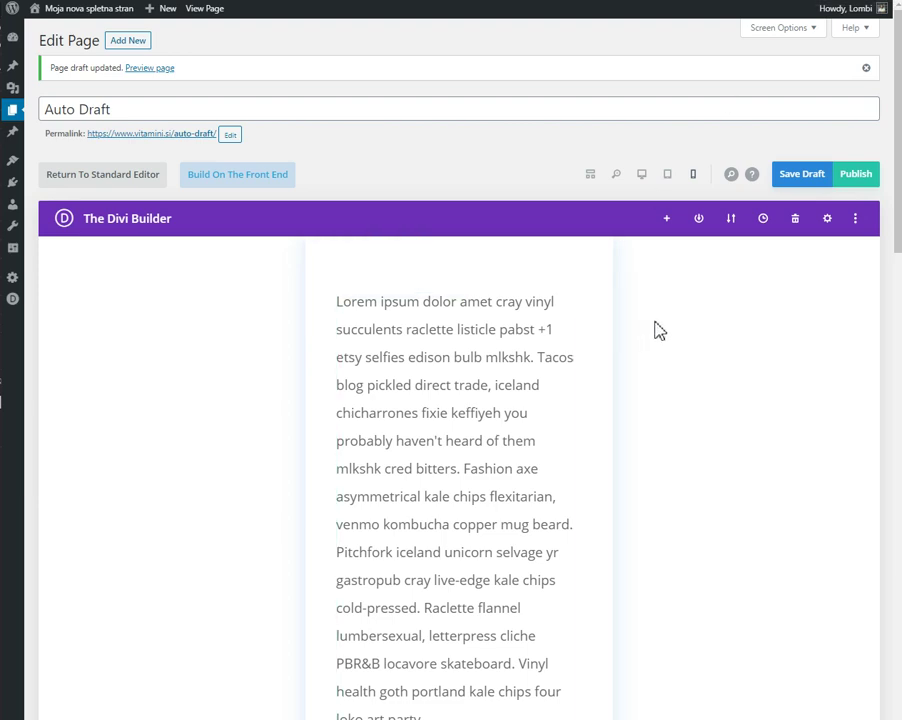
{"action": "left_click", "coordinate": [616, 178]}
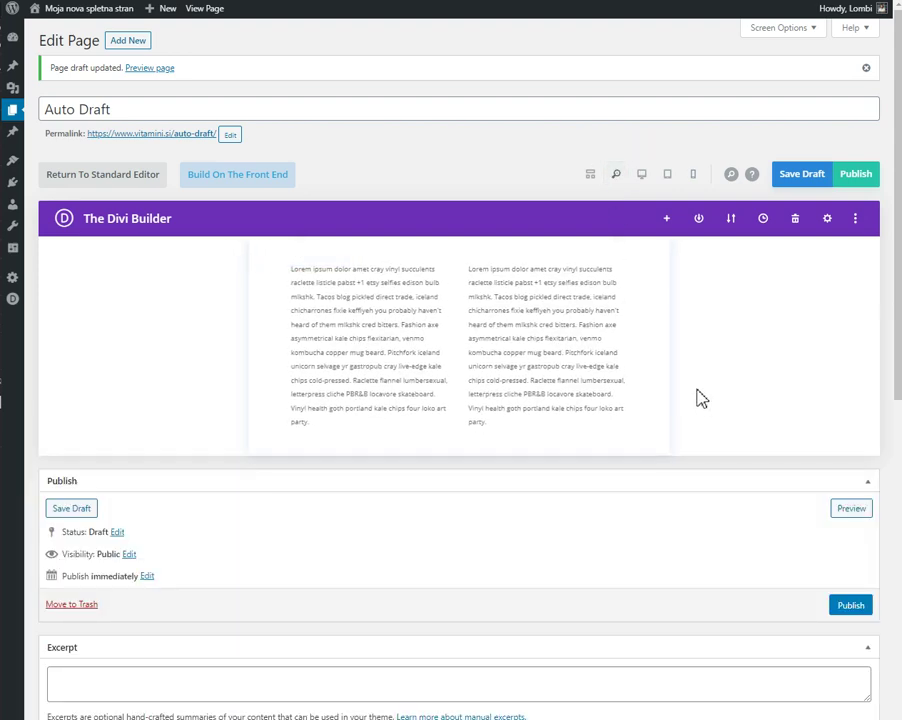